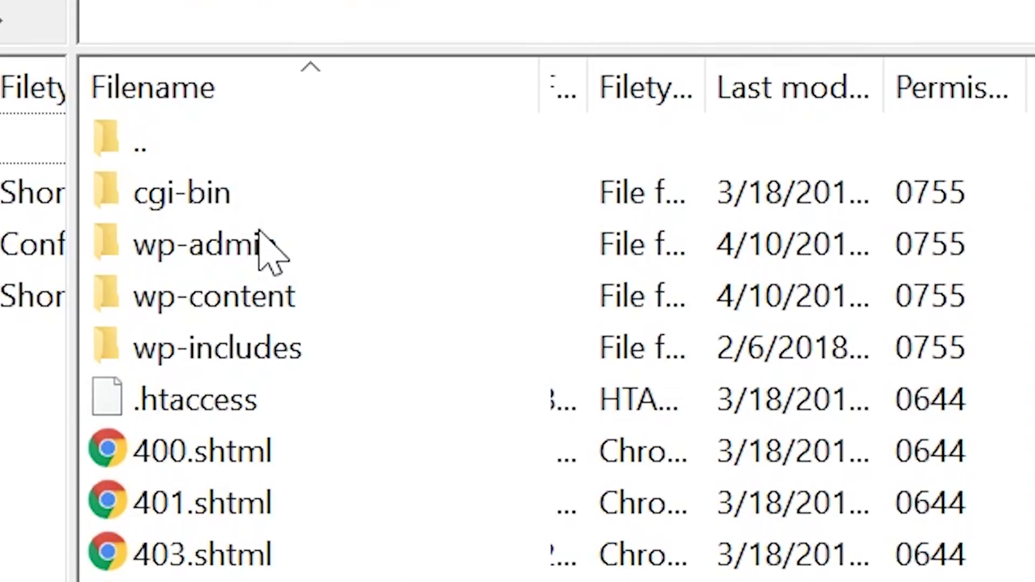
Turn on Force showing hidden files so .htaccess appears in the remote root listing.
{"action": "left_click", "coordinate": [193, 252]}
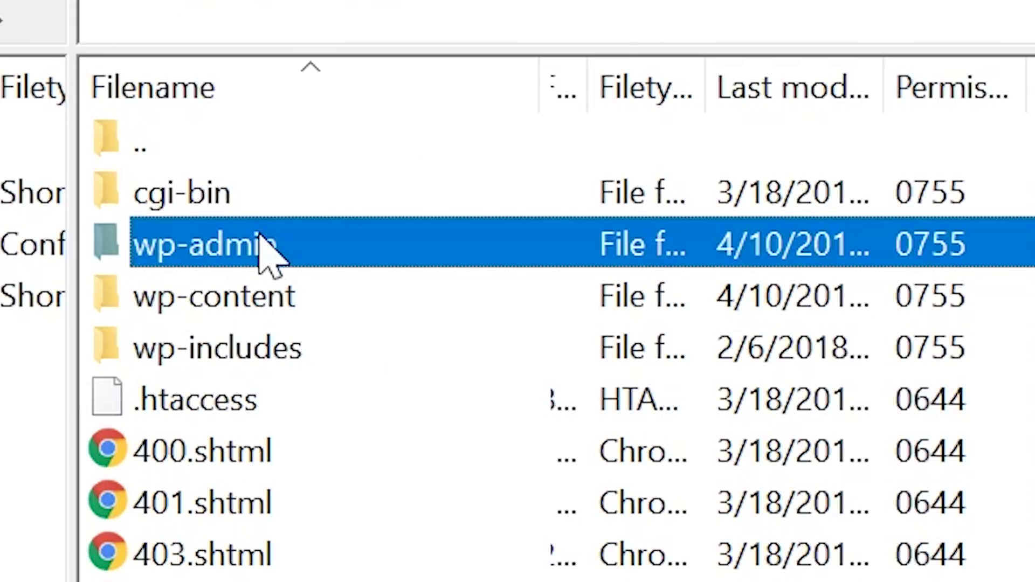
{"action": "left_click", "coordinate": [262, 312]}
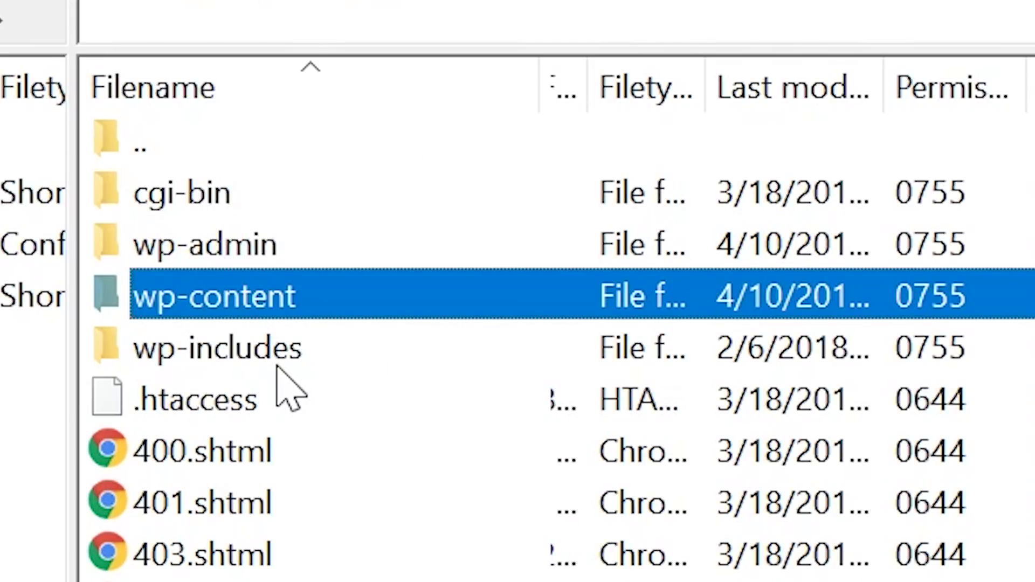
{"action": "left_click", "coordinate": [277, 366]}
{"action": "key", "text": "Down"}
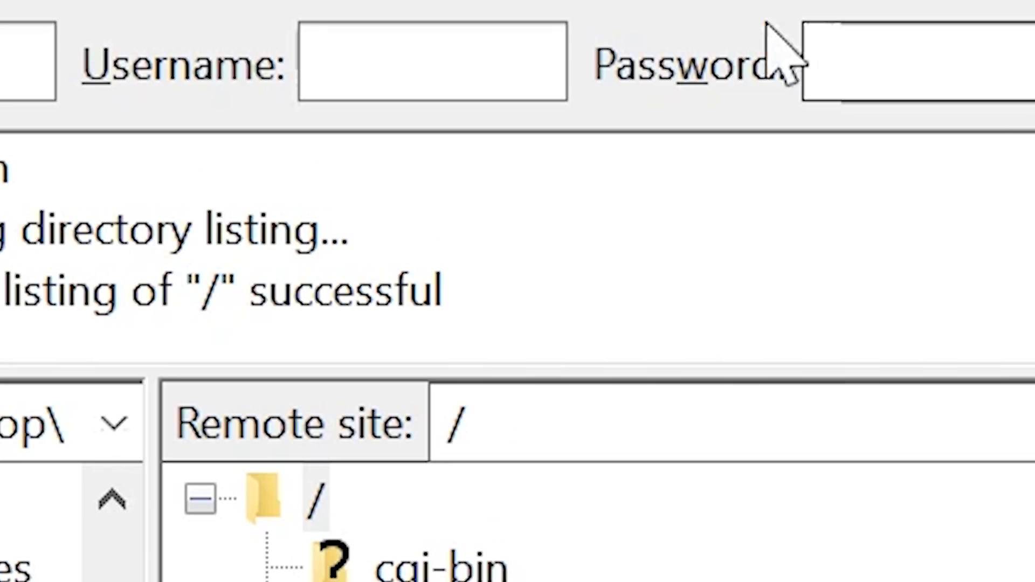
{"action": "key", "text": "alt+s"}
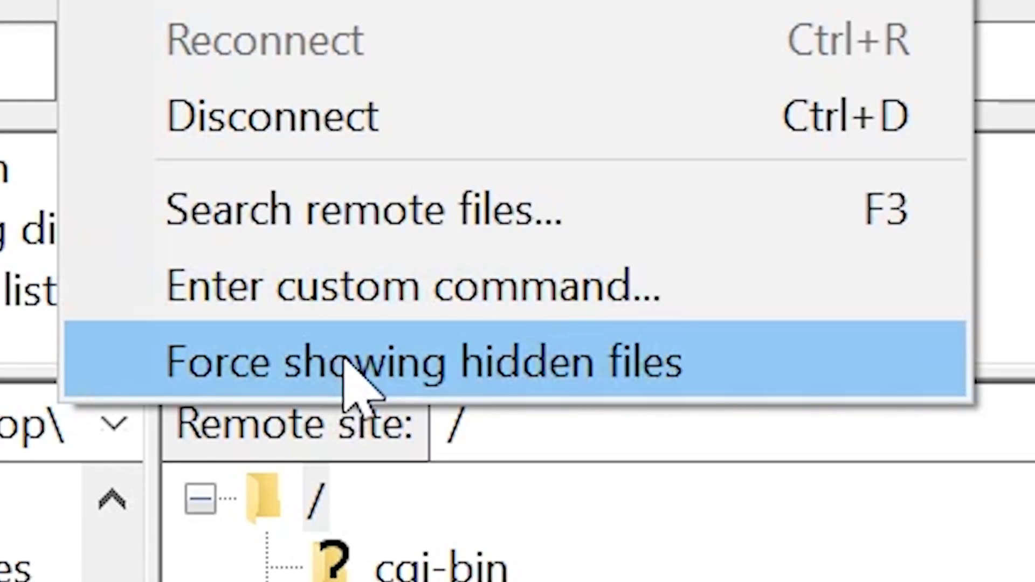
{"action": "left_click", "coordinate": [350, 377]}
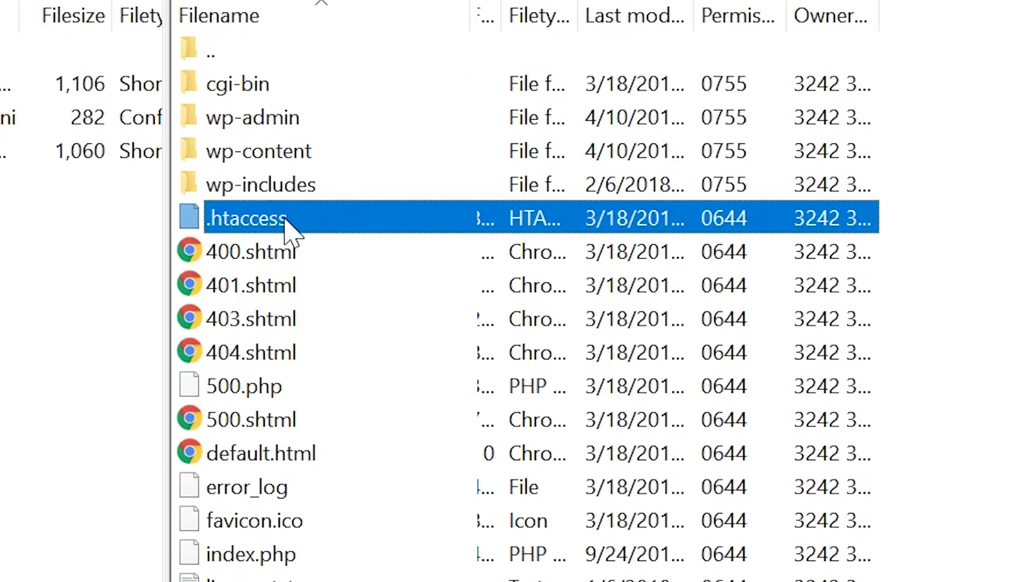
Rename the root's .htaccess file to .htaccess.bak.
{"action": "left_click", "coordinate": [286, 218]}
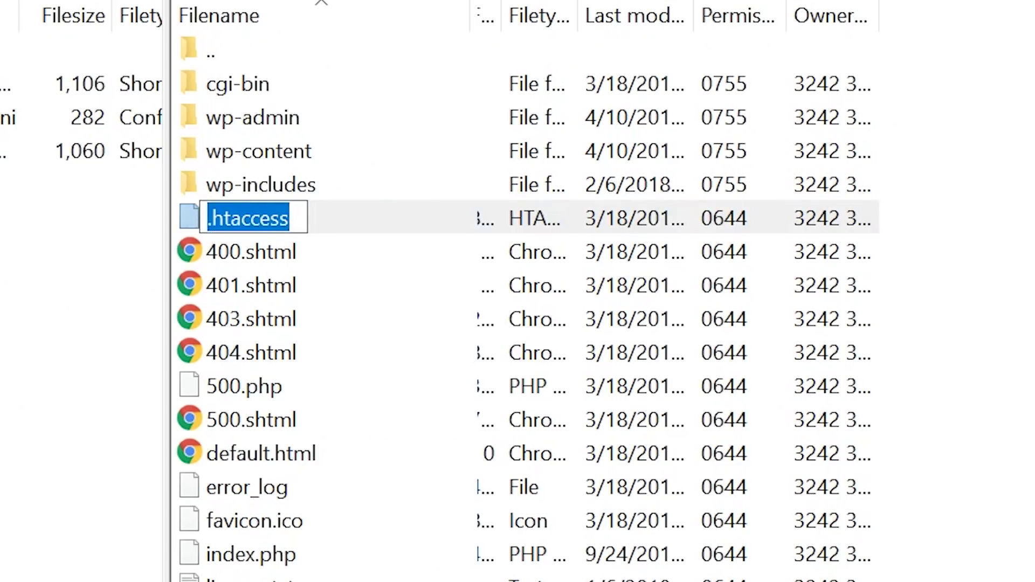
{"action": "left_click", "coordinate": [289, 218]}
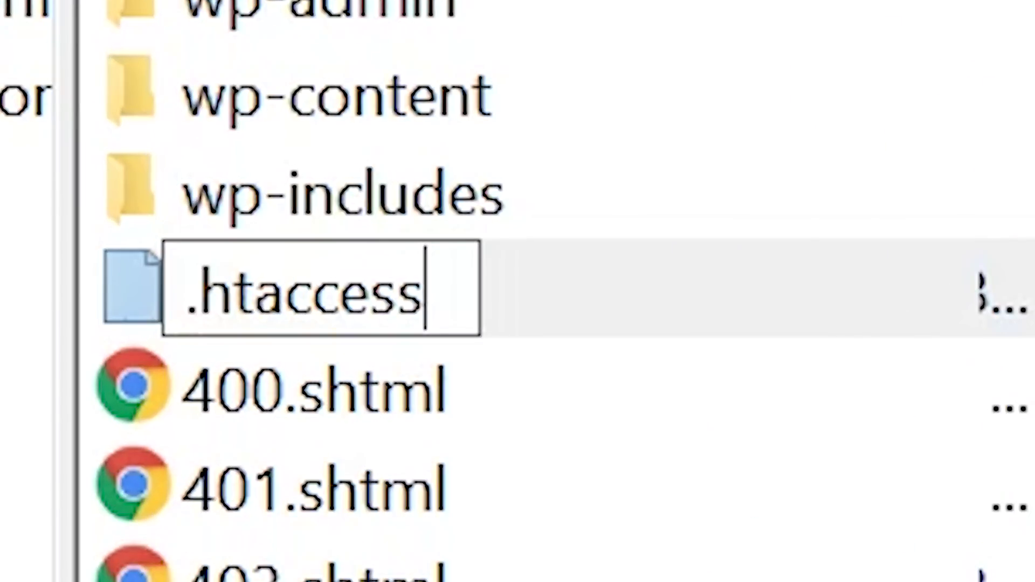
{"action": "type", "text": ".bak"}
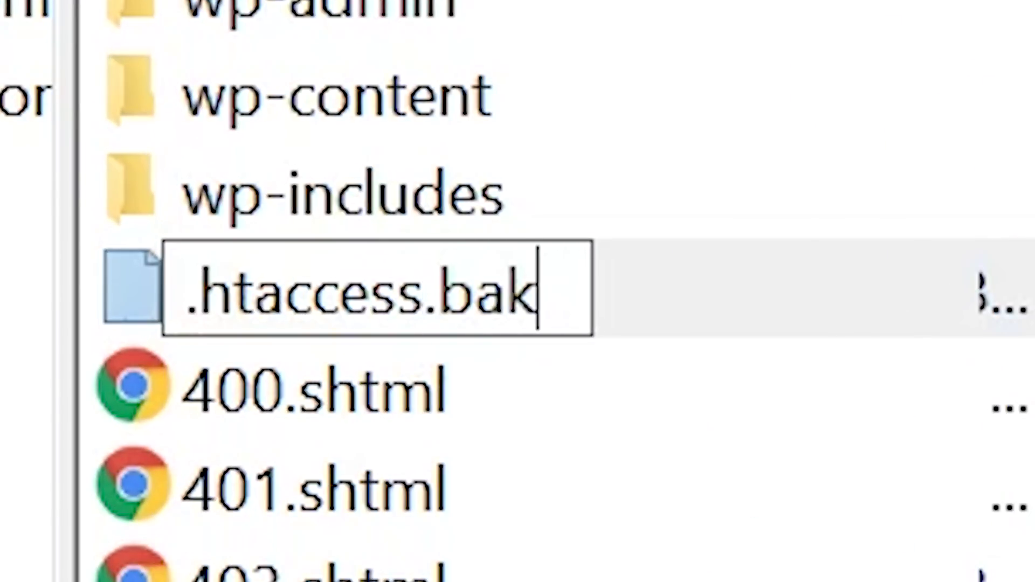
{"action": "key", "text": "Return"}
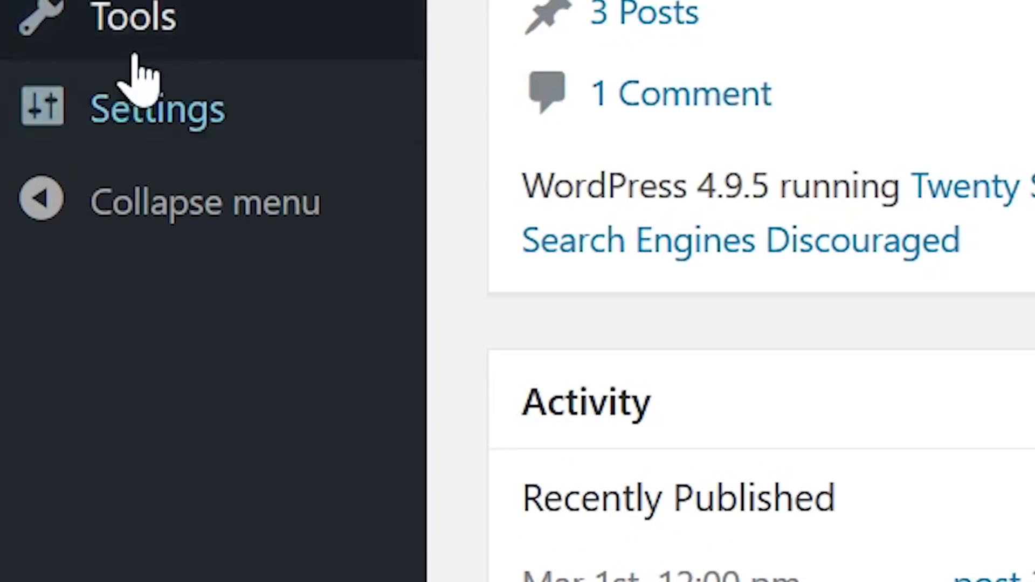
Re-save the Settings > Permalinks page unchanged, which returns an Internal Server Error.
{"action": "mouse_move", "coordinate": [45, 378]}
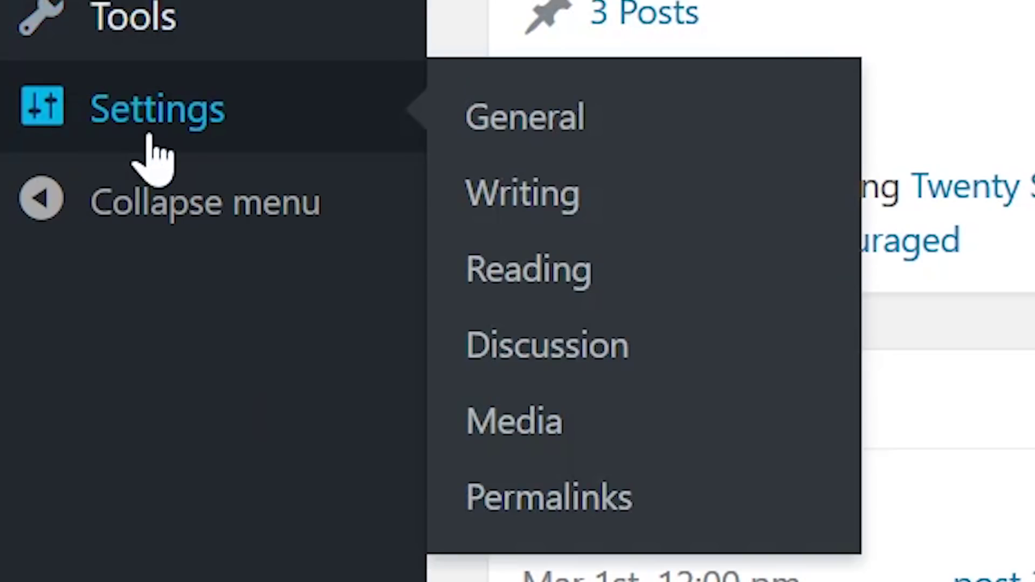
{"action": "left_click", "coordinate": [585, 525]}
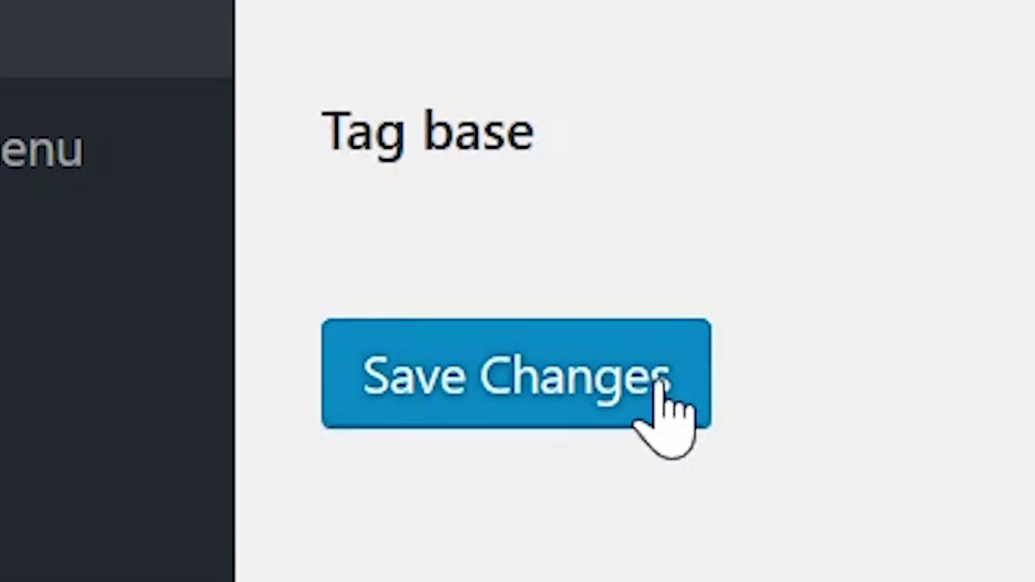
{"action": "left_click", "coordinate": [658, 384]}
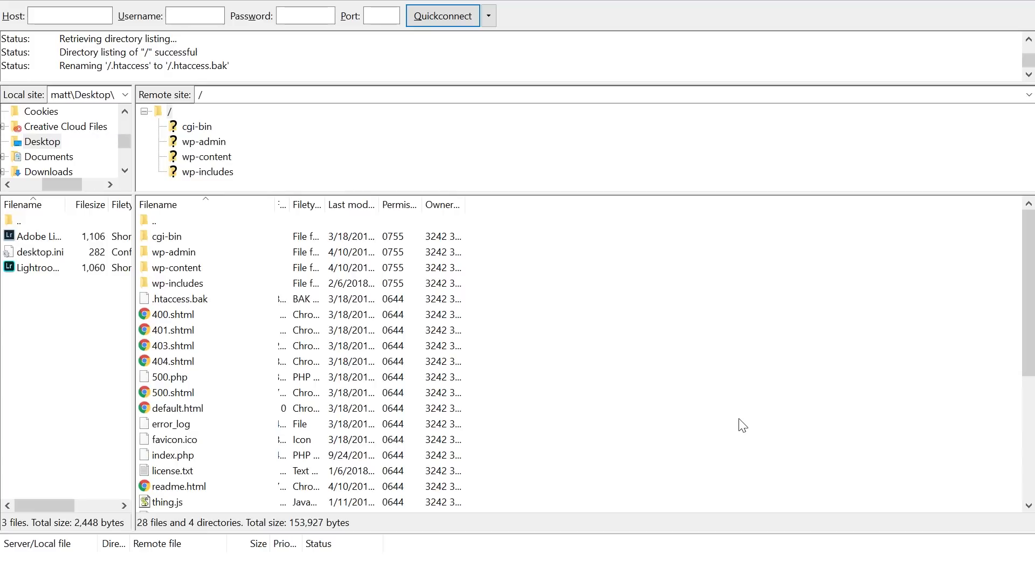
Add define('WP_MEMORY_LIMIT','64M'); below <?php in wp-config.php, then delete that line again.
{"action": "scroll", "coordinate": [743, 425], "scroll_direction": "down", "scroll_amount": 5}
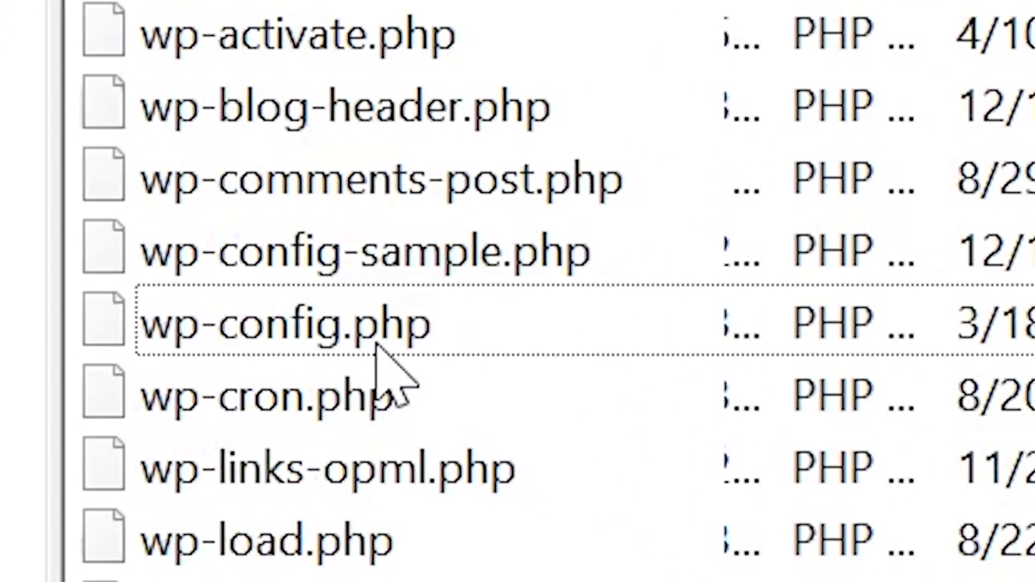
{"action": "left_click", "coordinate": [204, 365]}
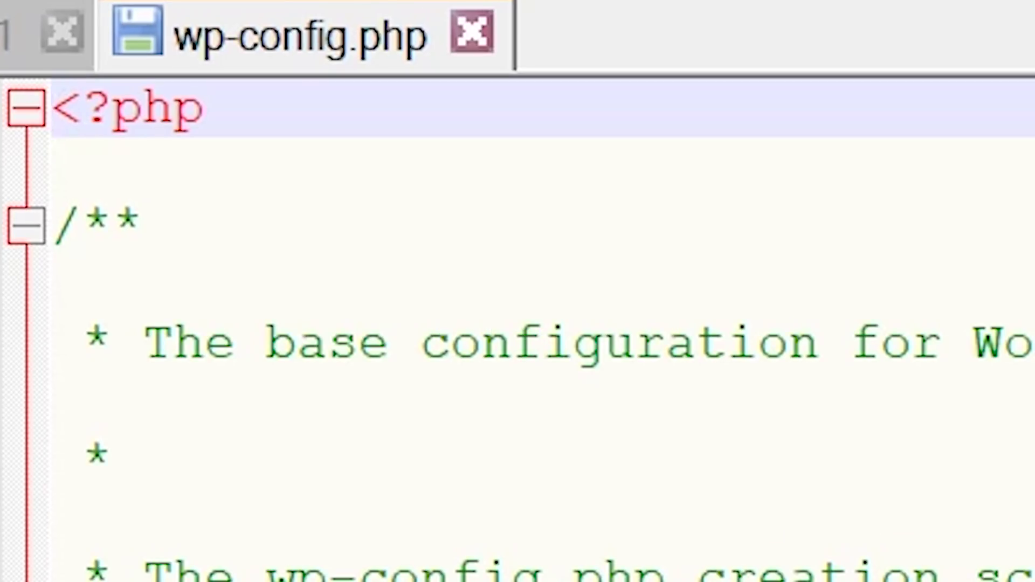
{"action": "key", "text": "Return"}
{"action": "key", "text": "Return"}
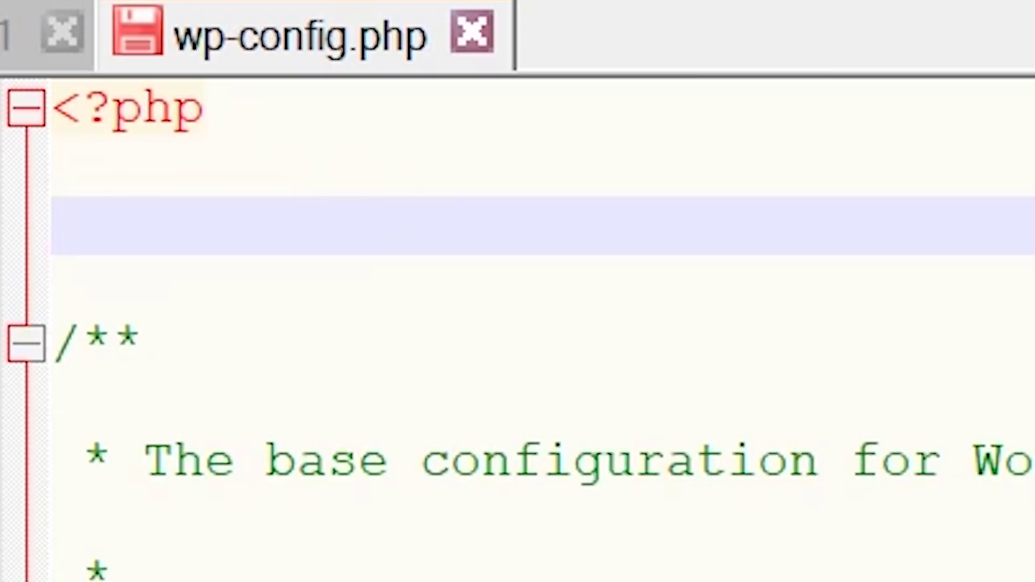
{"action": "type", "text": "define('WP_MEMORY_LIM"}
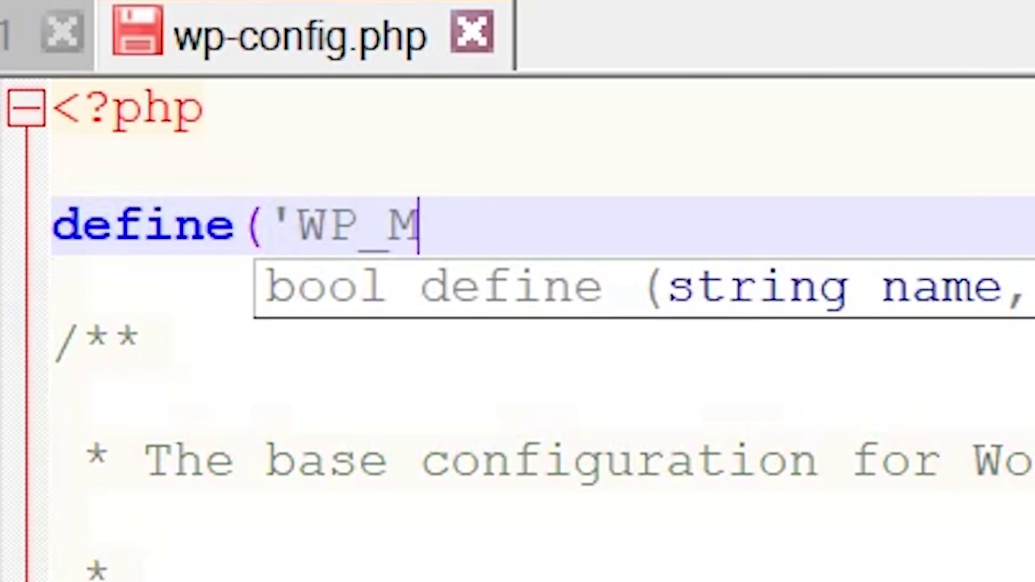
{"action": "type", "text": "IT','64M');"}
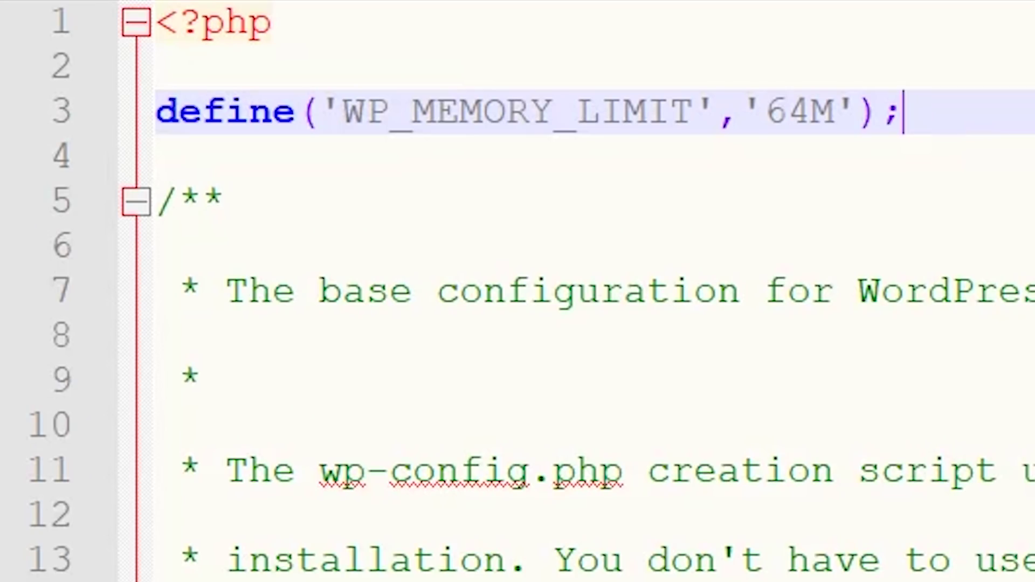
{"action": "left_click_drag", "start_coordinate": [911, 113], "coordinate": [900, 62]}
{"action": "key", "text": "BackSpace"}
{"action": "key", "text": "BackSpace"}
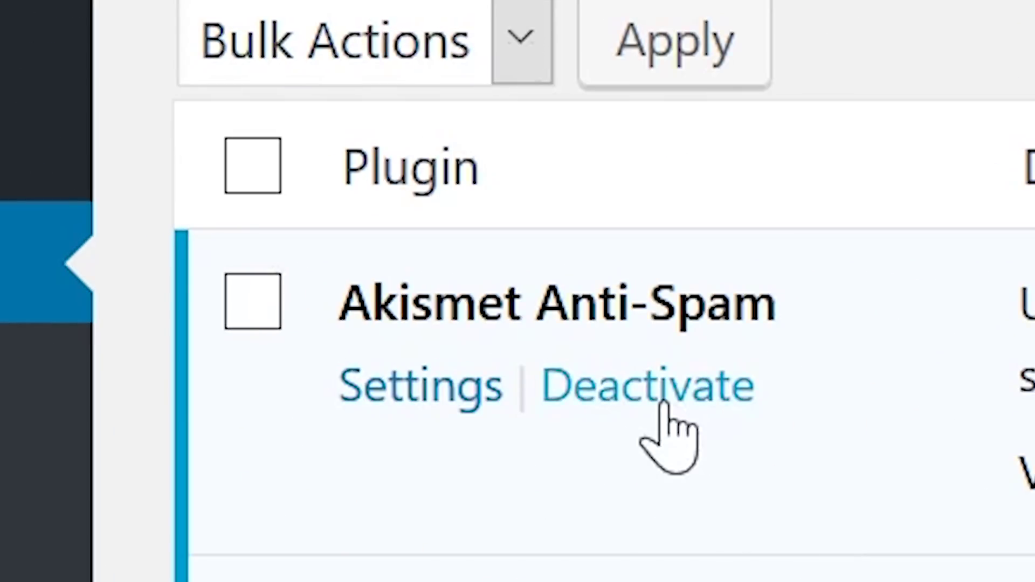
Deactivate Akismet Anti-Spam, Jetpack and WP Super Cache in turn on the Plugins page.
{"action": "left_click", "coordinate": [257, 286]}
{"action": "left_click", "coordinate": [619, 358]}
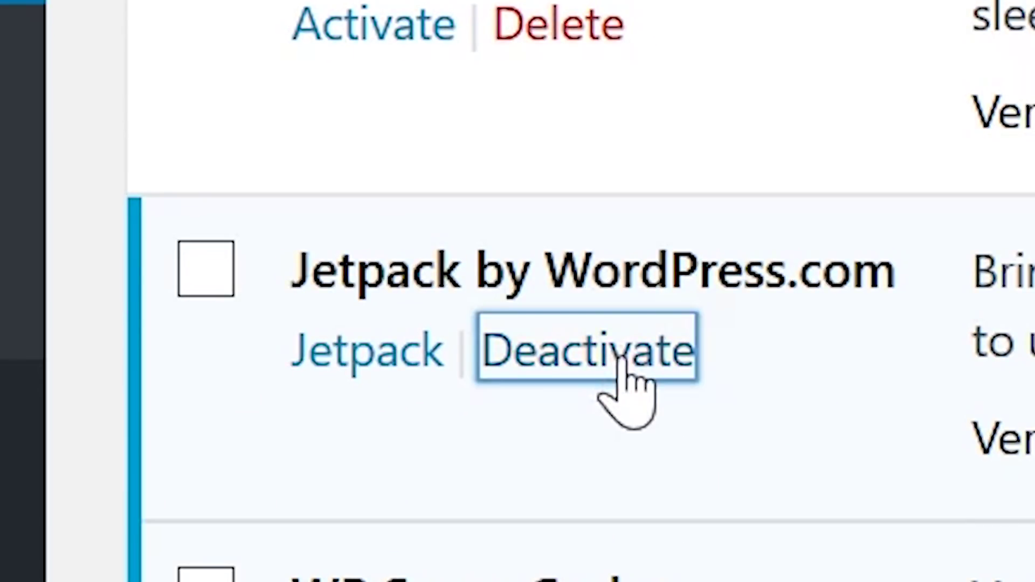
{"action": "left_click", "coordinate": [616, 316]}
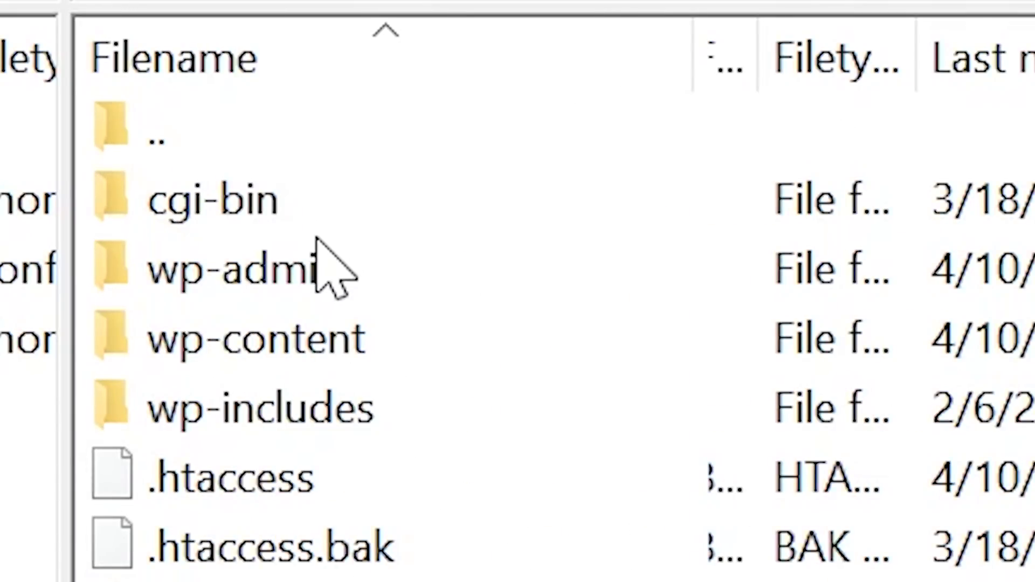
Open wp-content and rename its plugins folder to plugins.test.
{"action": "left_click", "coordinate": [289, 326]}
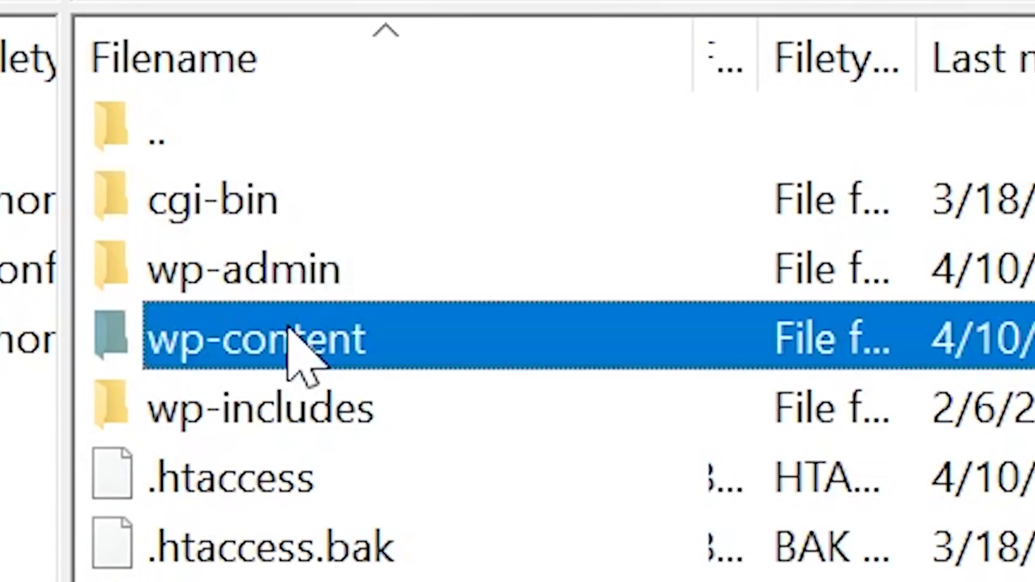
{"action": "double_click", "coordinate": [289, 330]}
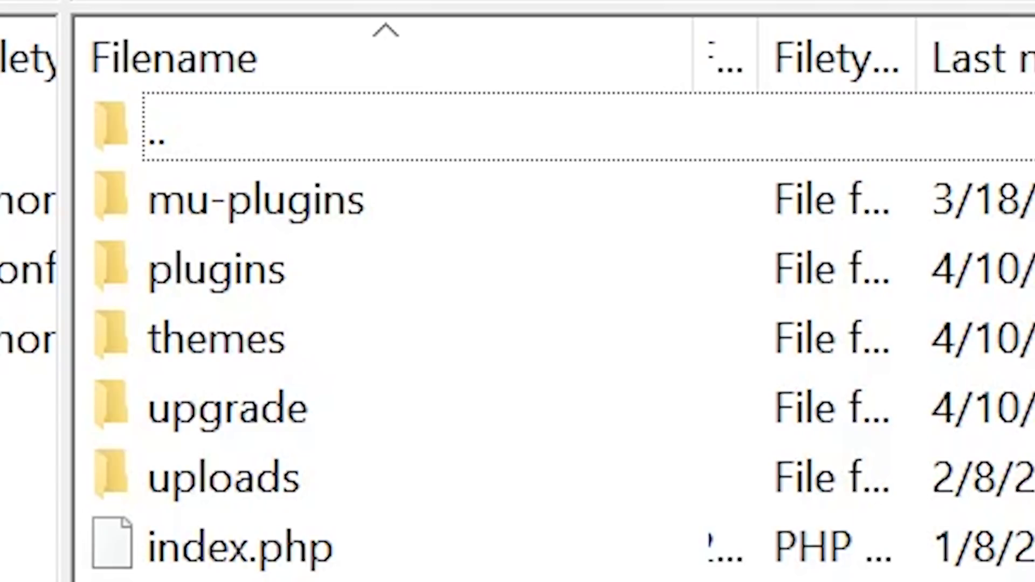
{"action": "left_click", "coordinate": [281, 276]}
{"action": "key", "text": "F2"}
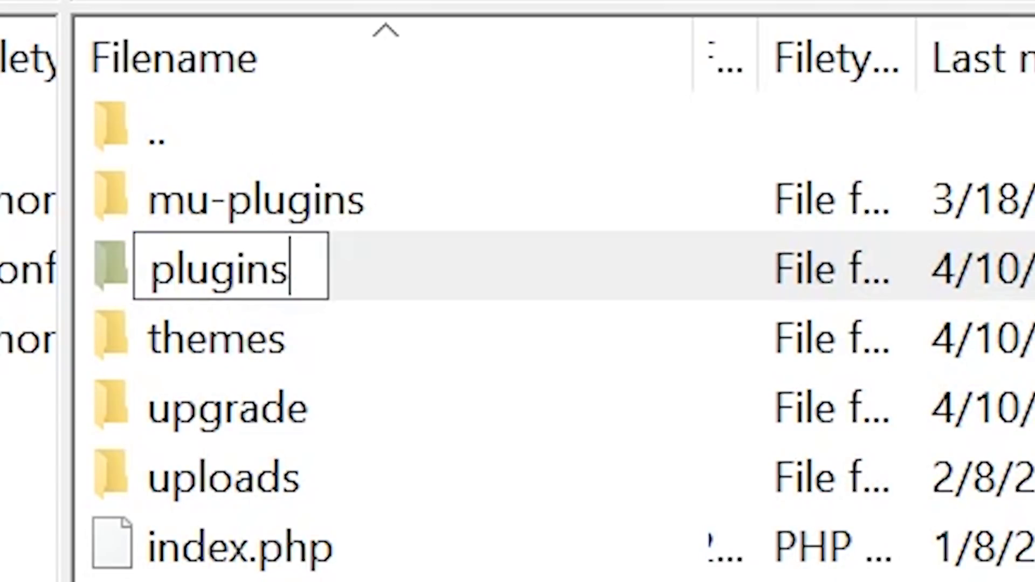
{"action": "type", "text": ".test"}
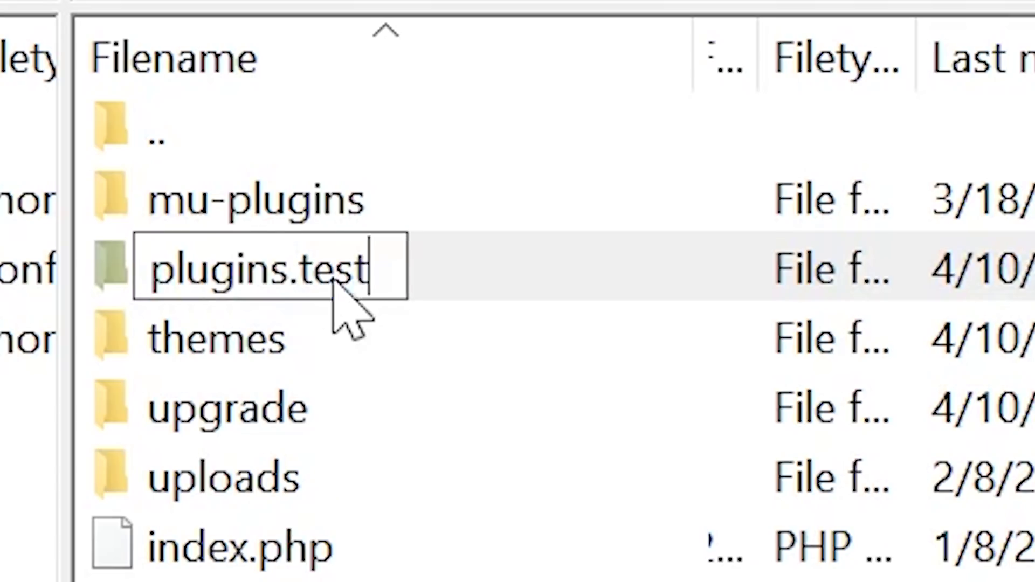
{"action": "key", "text": "Return"}
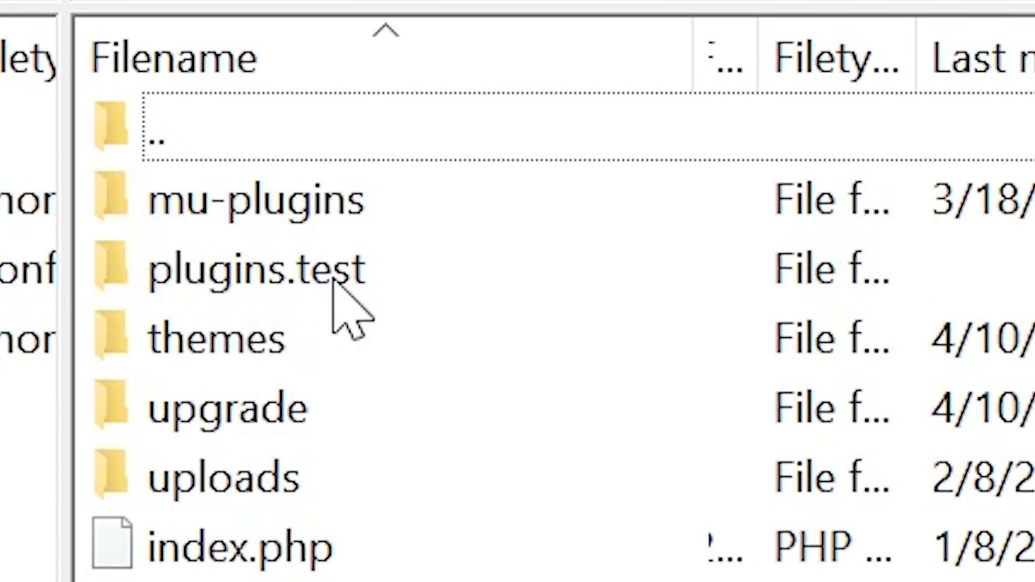